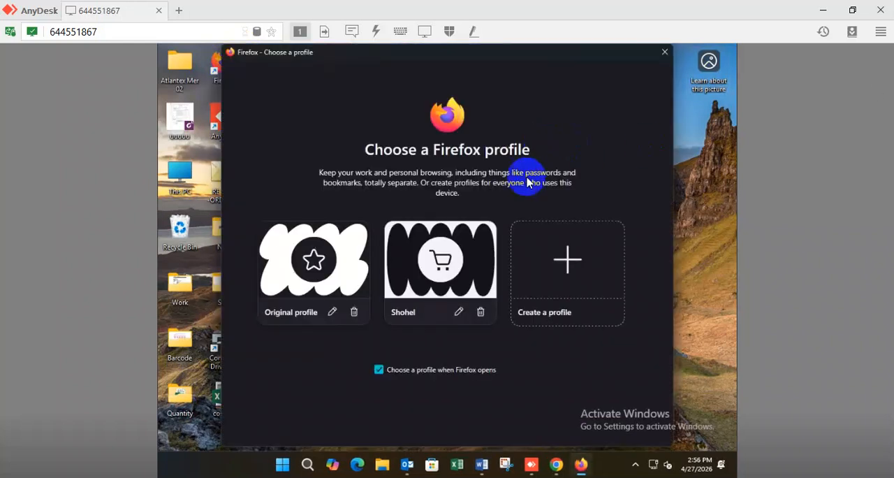
left_click(436, 260)
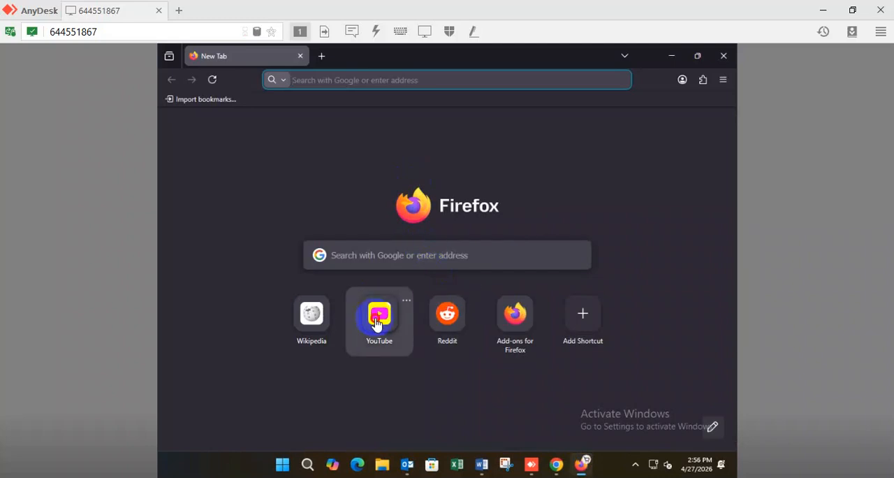
left_click(377, 318)
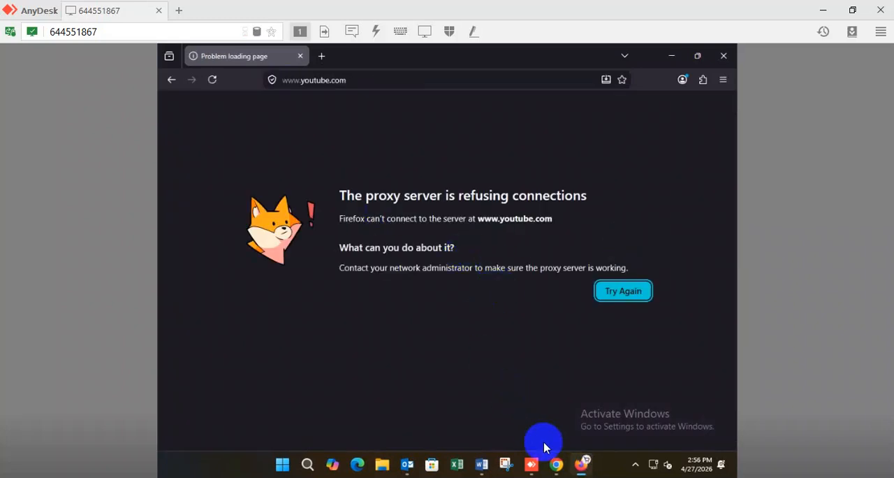
left_click(668, 56)
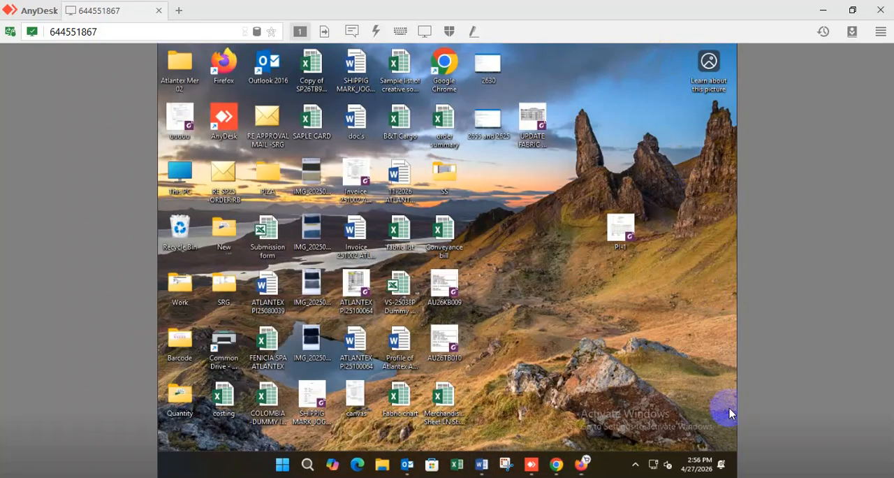
left_click(696, 464)
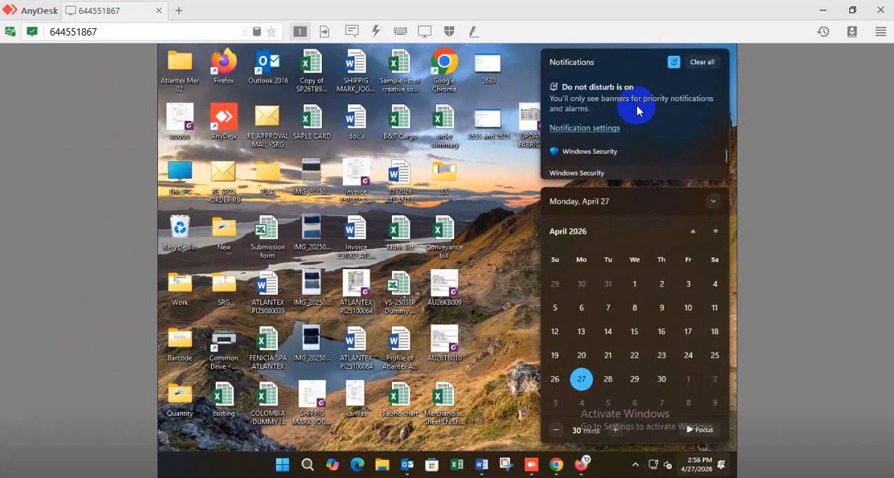
left_click(511, 263)
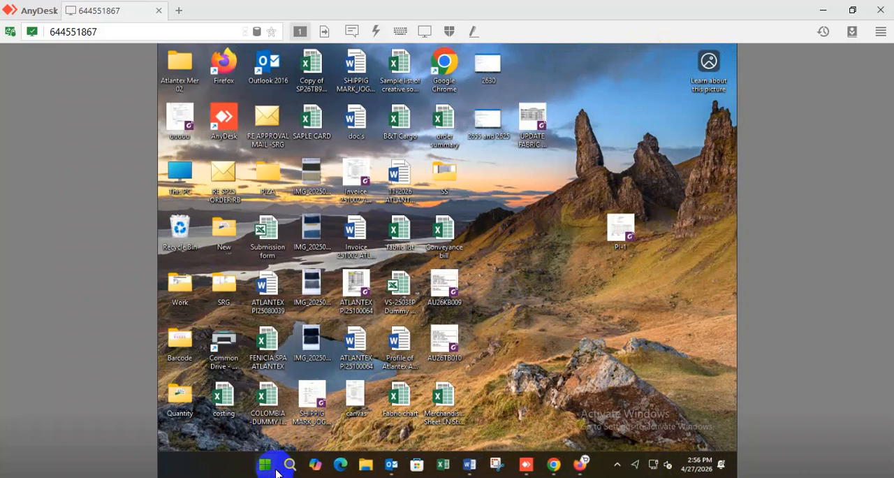
- Open Windows Settings, search for "pro" and try to open Proxy settings from the results
left_click(265, 462)
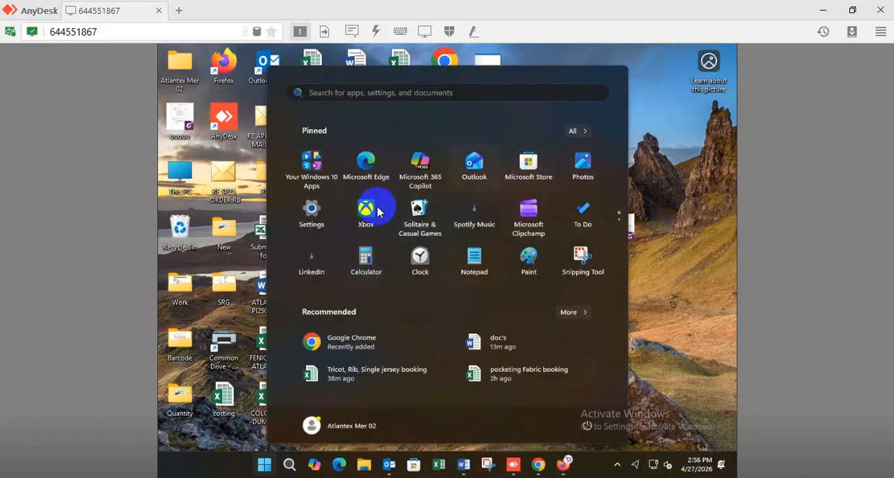
left_click(312, 211)
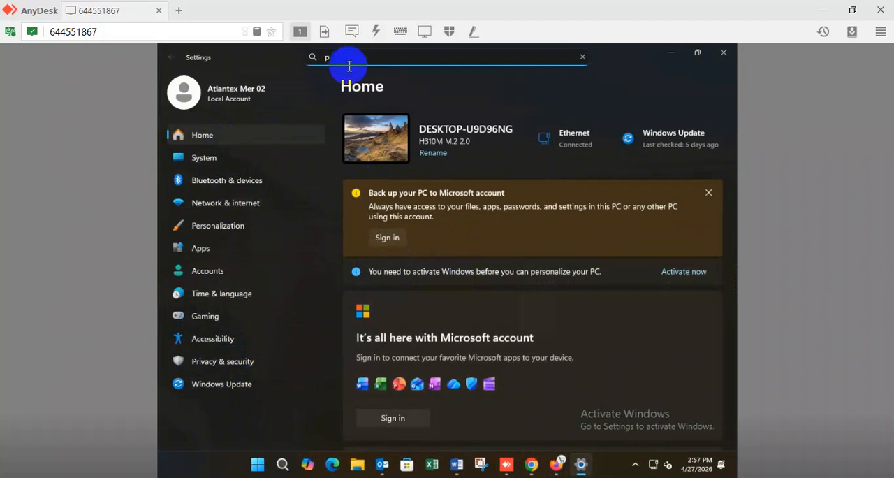
type("ro")
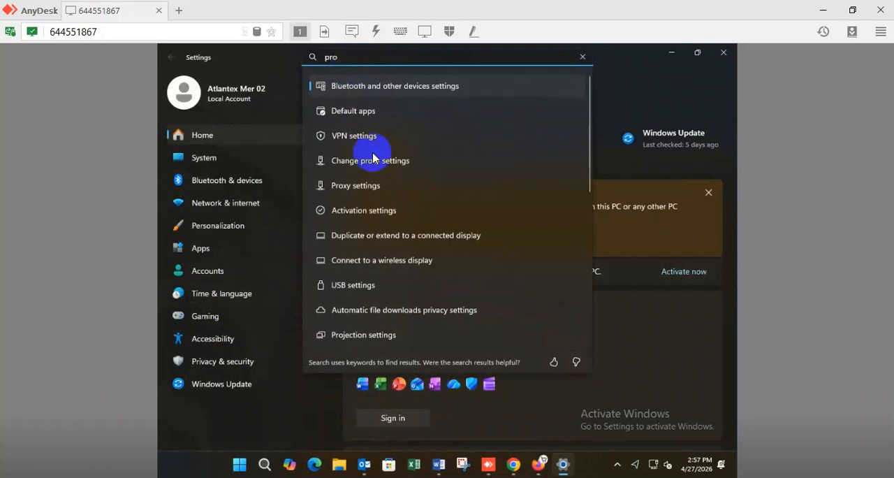
left_click(377, 185)
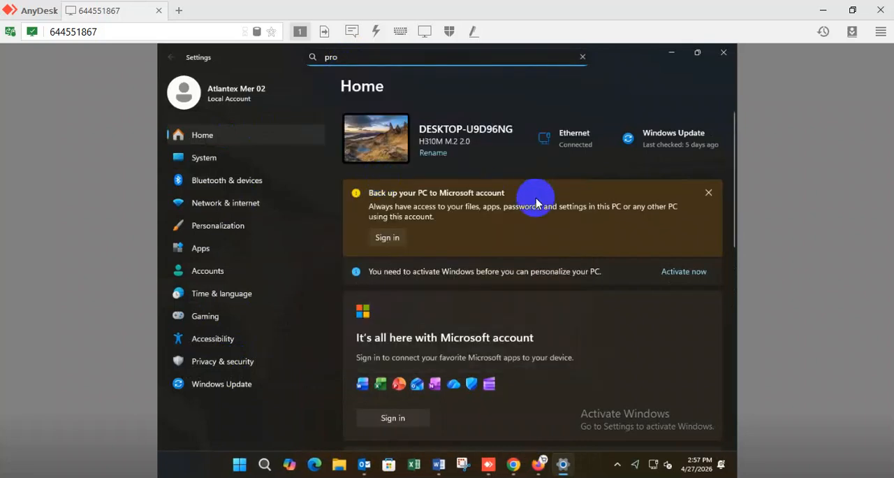
left_click(363, 60)
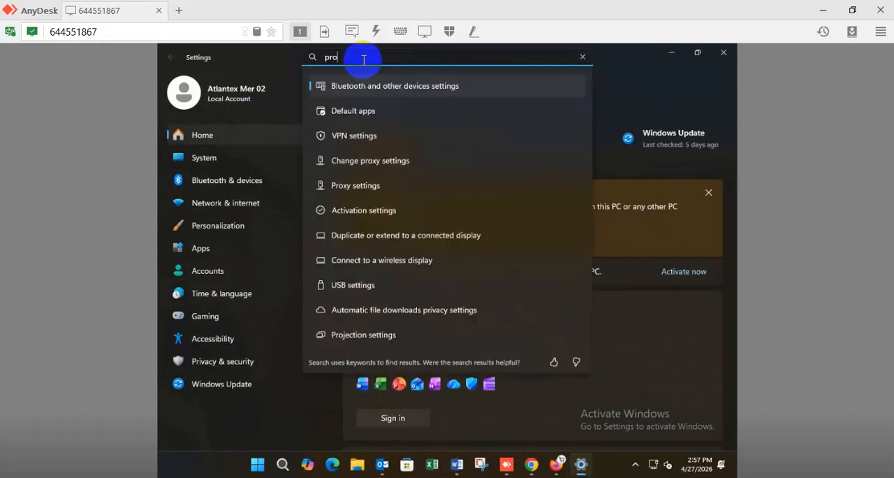
left_click(365, 190)
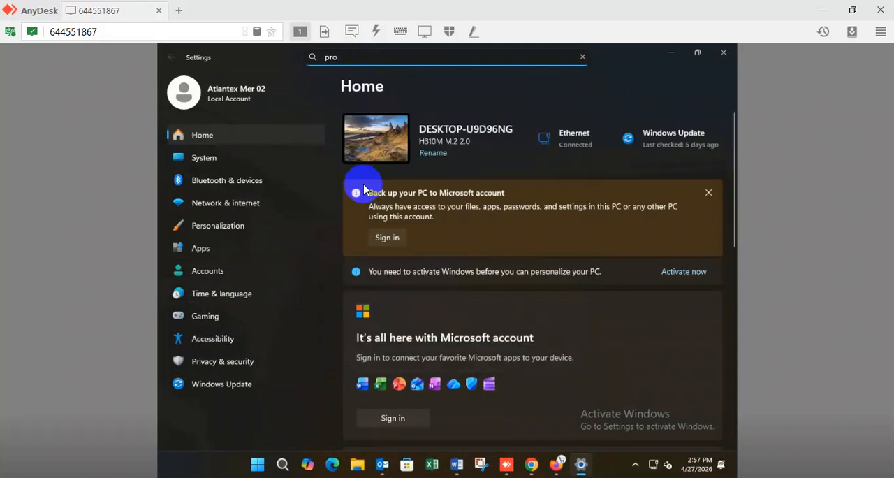
- Open VPN settings from the search results and turn off Allow VPN over metered networks and Allow VPN while roaming
left_click(363, 57)
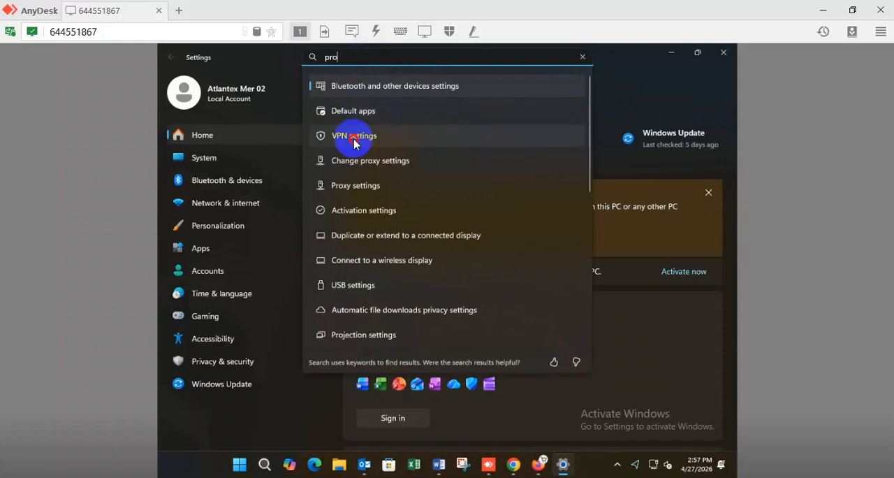
left_click(355, 140)
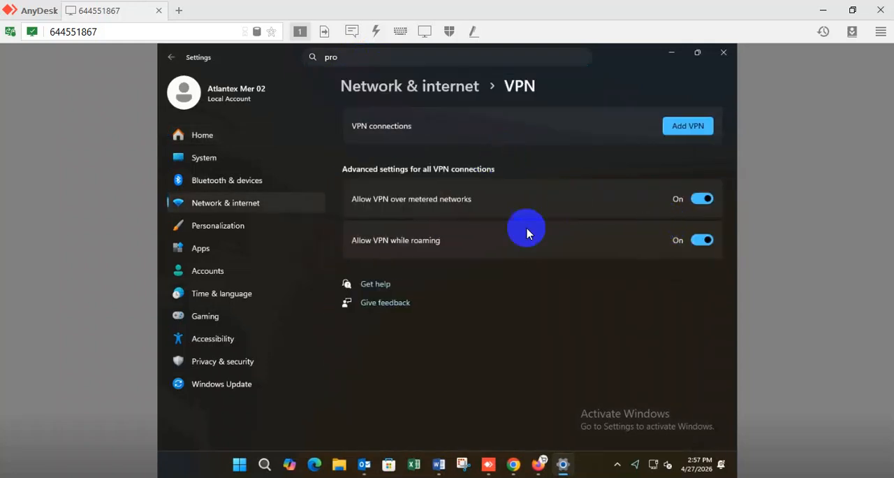
left_click(699, 196)
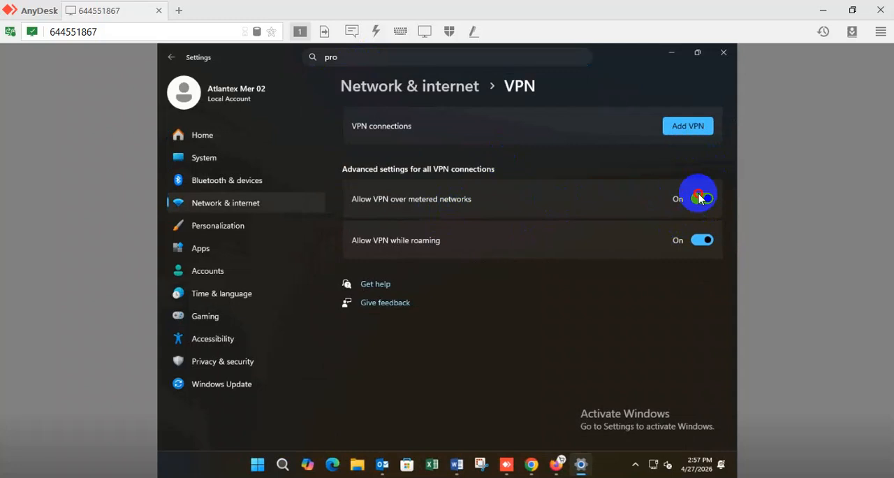
left_click(702, 241)
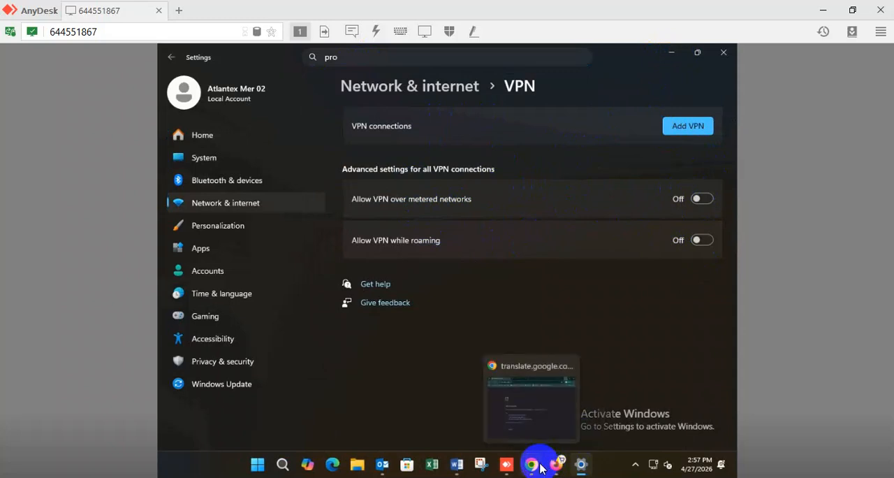
- Set an Unlimited data limit for Ethernet in Data usage and remove that limit again
left_click(582, 465)
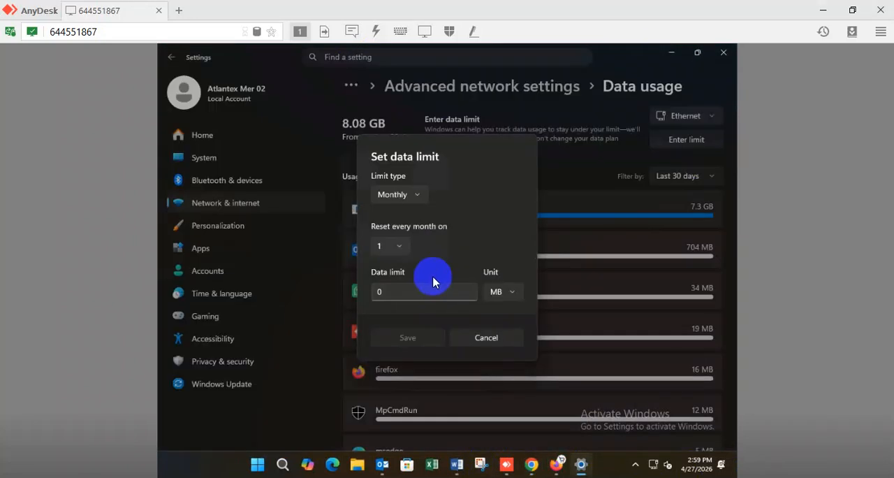
left_click(488, 339)
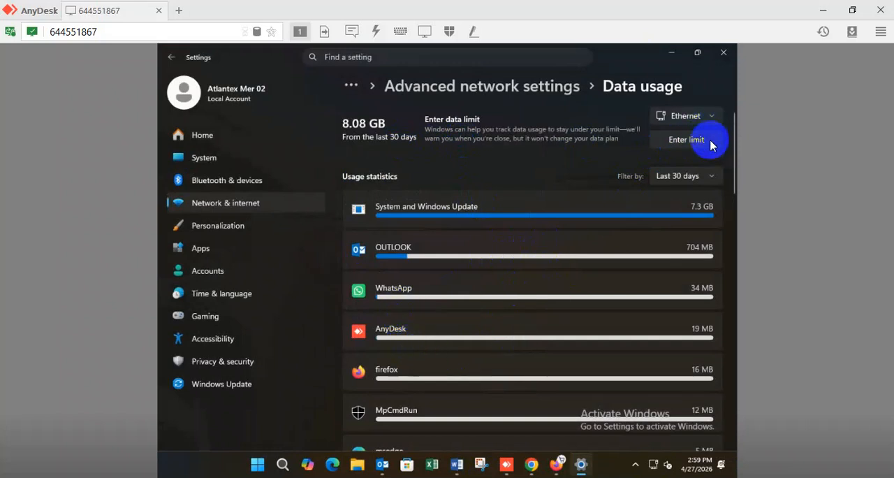
left_click(687, 140)
left_click(408, 197)
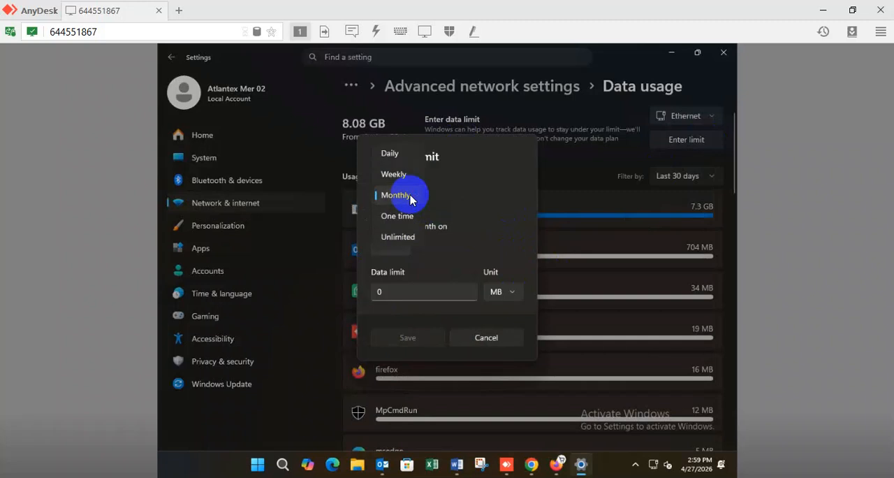
left_click(398, 238)
left_click(412, 318)
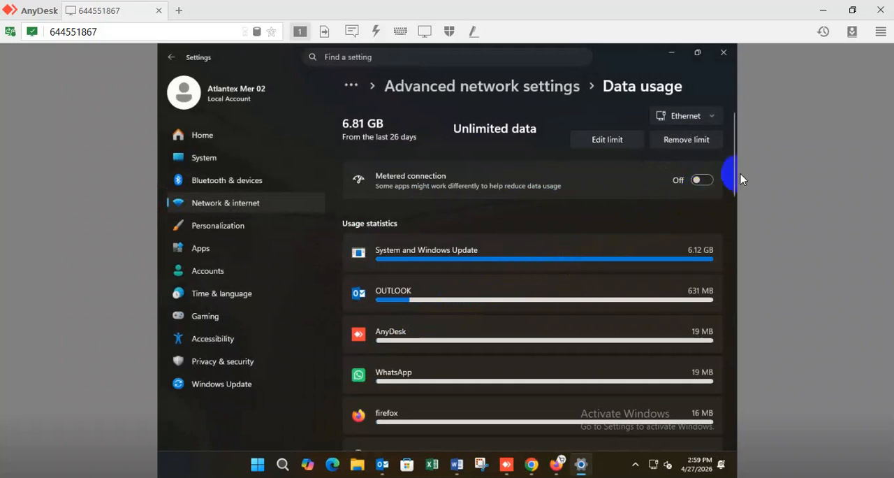
left_click(706, 143)
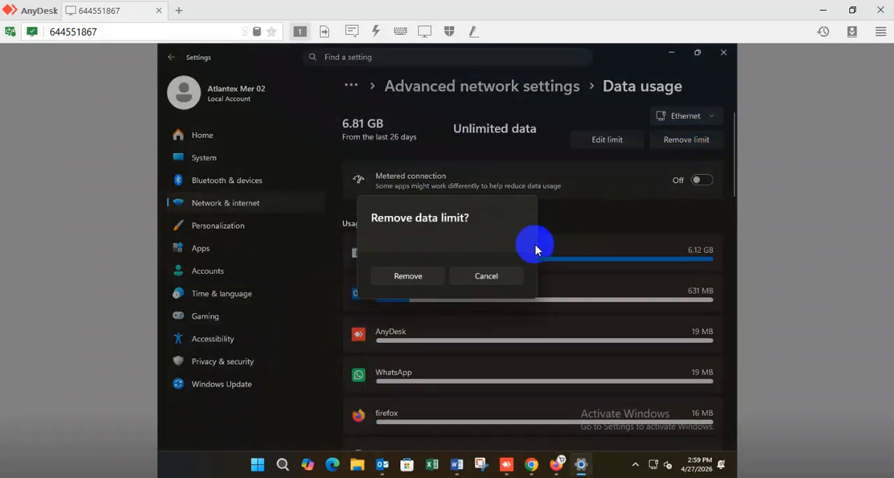
left_click(408, 277)
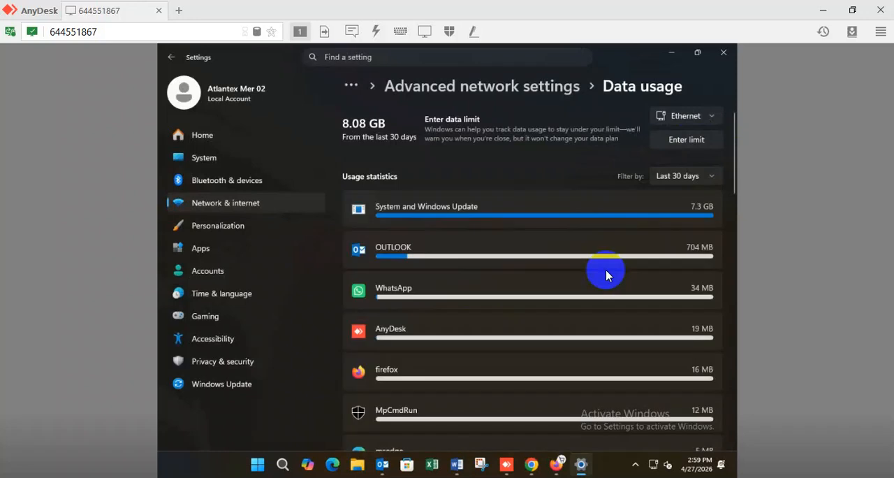
- Switch to Chrome, test YouTube in a new tab, expand the proxy address help on the error page, and minimize the browser
left_click(537, 465)
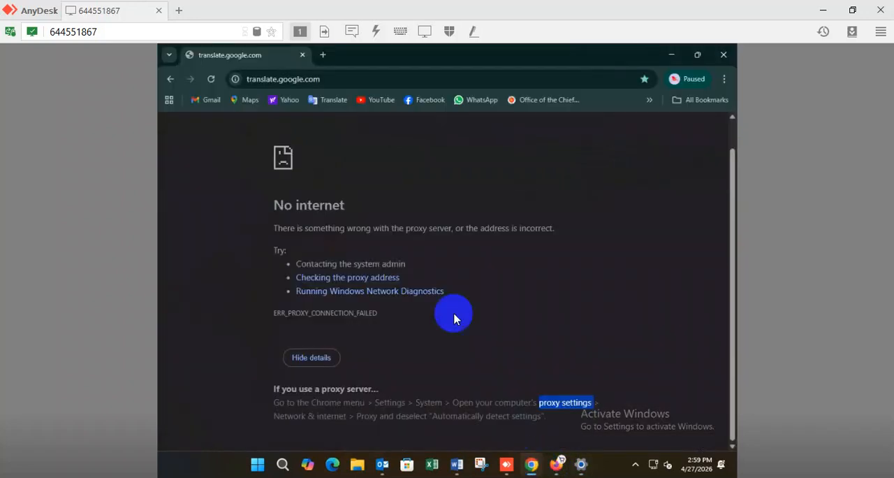
left_click(322, 55)
left_click(374, 101)
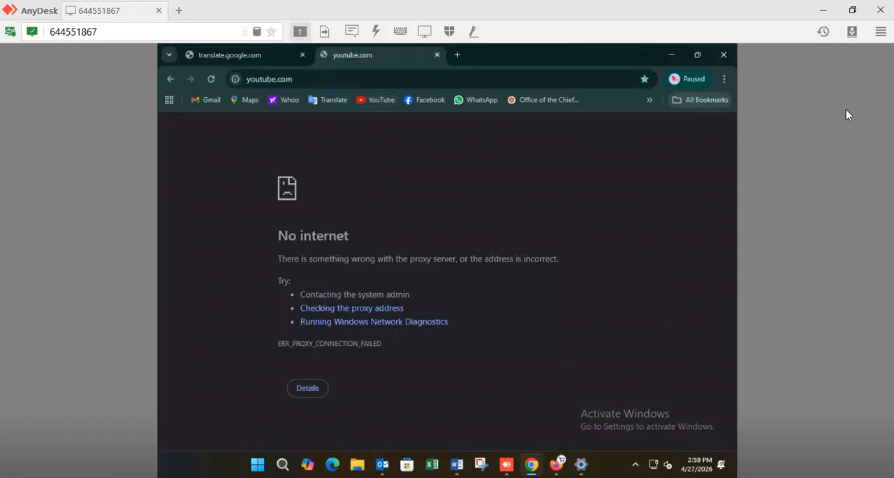
left_click(364, 105)
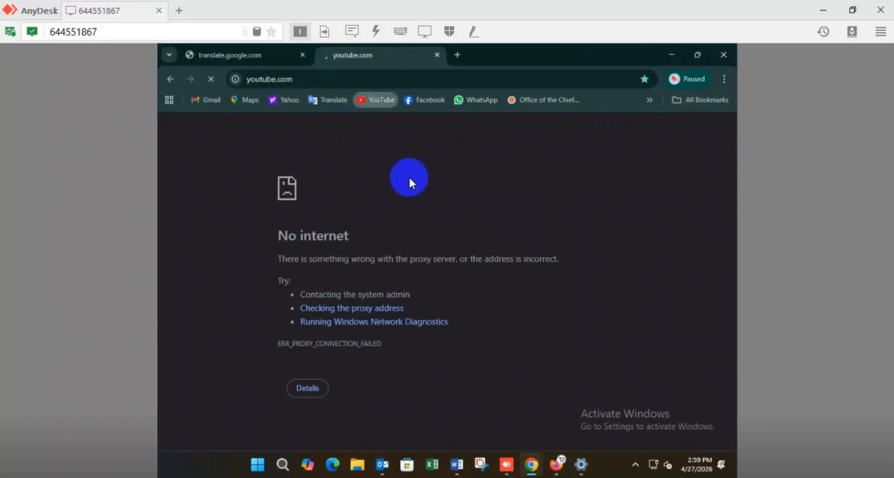
left_click(361, 316)
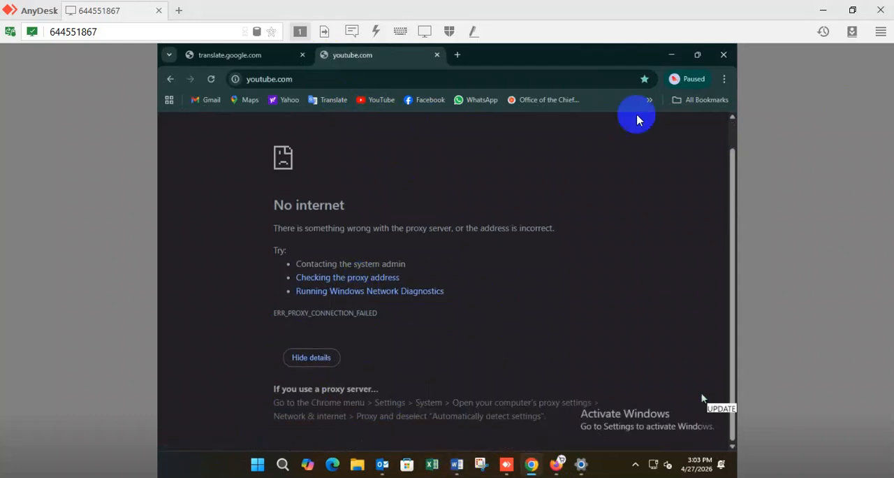
left_click(673, 54)
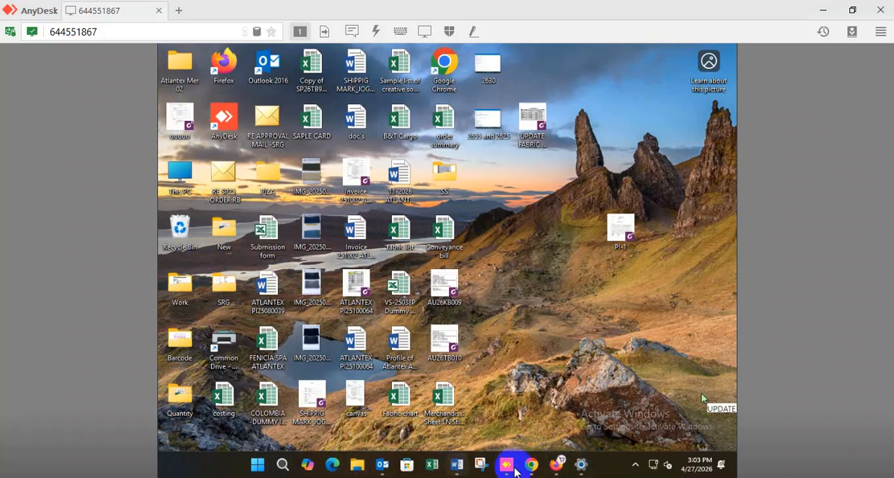
- Open Control Panel and go through Network and Sharing Center to the Ethernet connection's Internet Protocol Version 4 (TCP/IPv4) properties
left_click(257, 464)
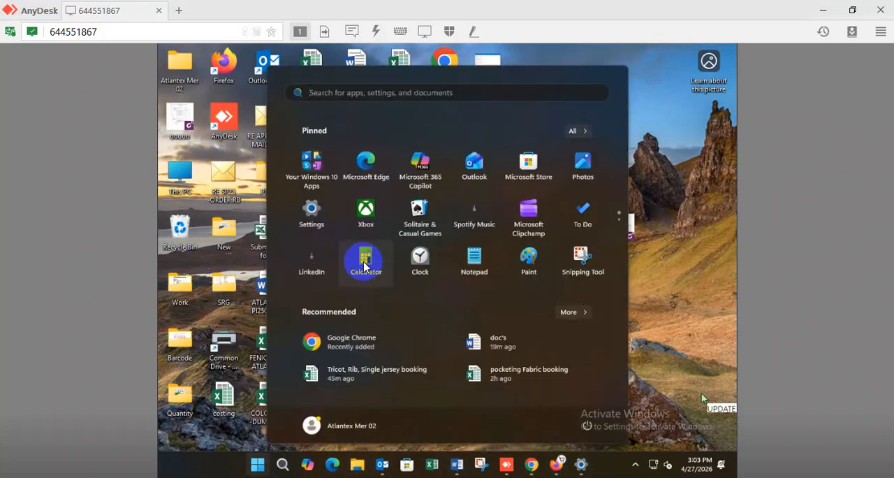
type("control Panel")
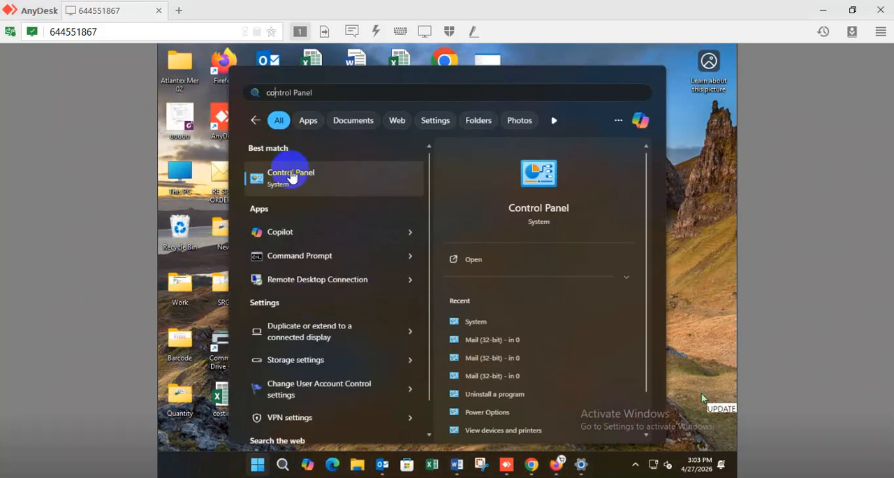
left_click(284, 176)
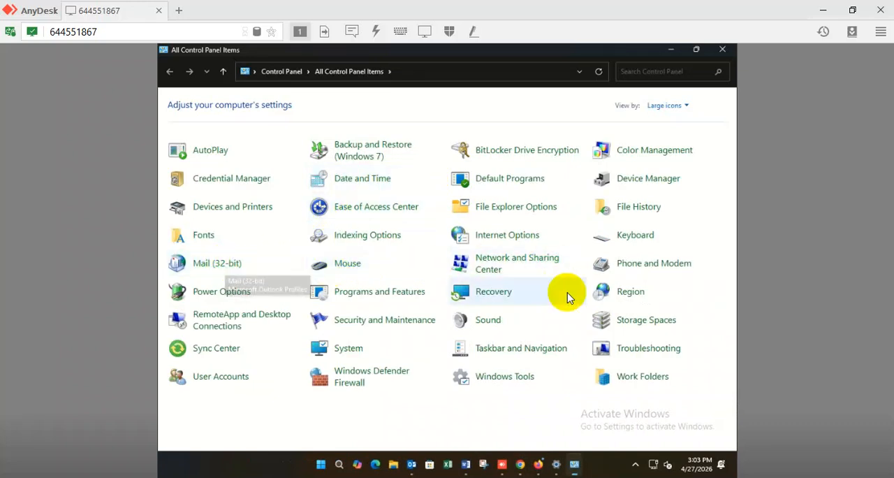
left_click(531, 264)
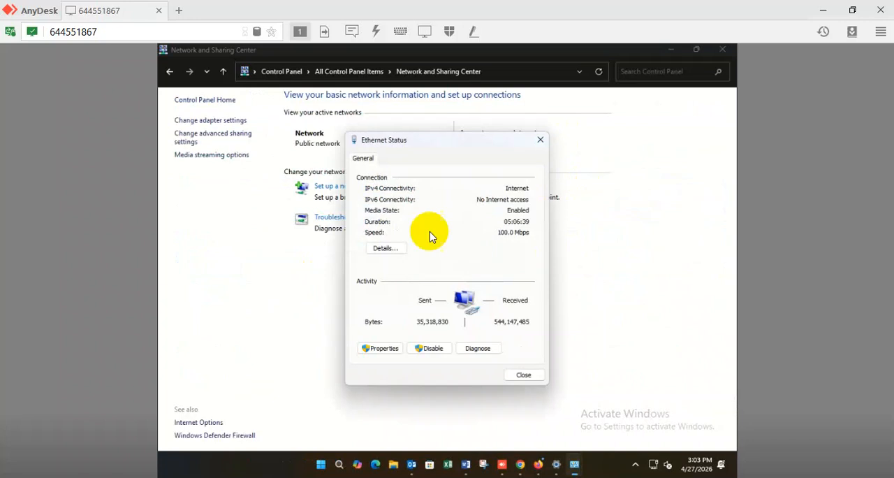
left_click(380, 348)
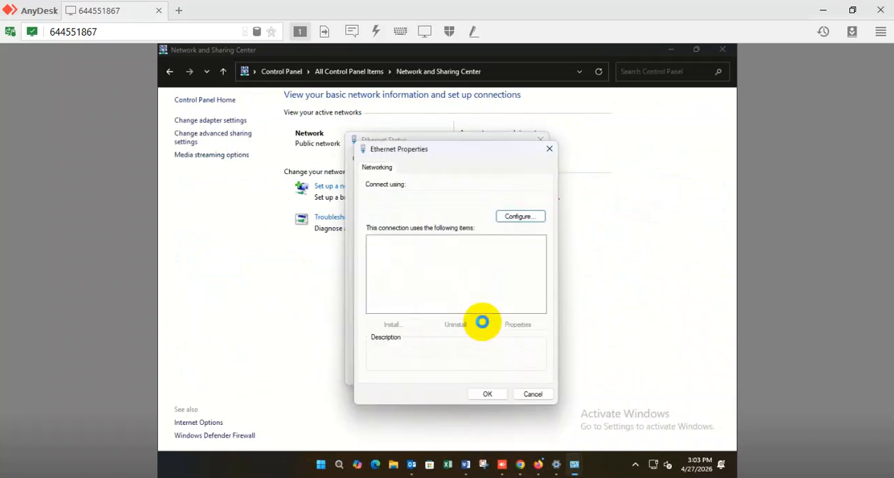
double_click(436, 270)
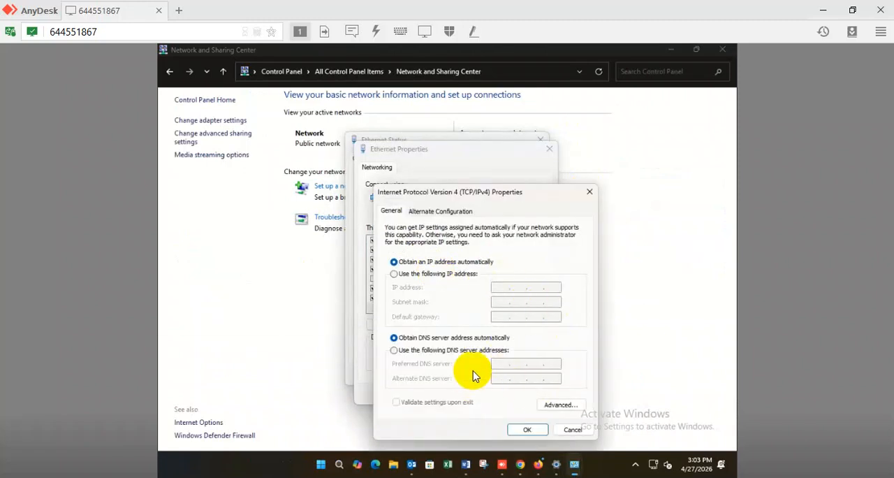
- Use preferred DNS server 8.8.8.8 and alternate DNS server 4.2.2.4, apply the settings and close the Ethernet dialogs
left_click(440, 350)
left_click(503, 364)
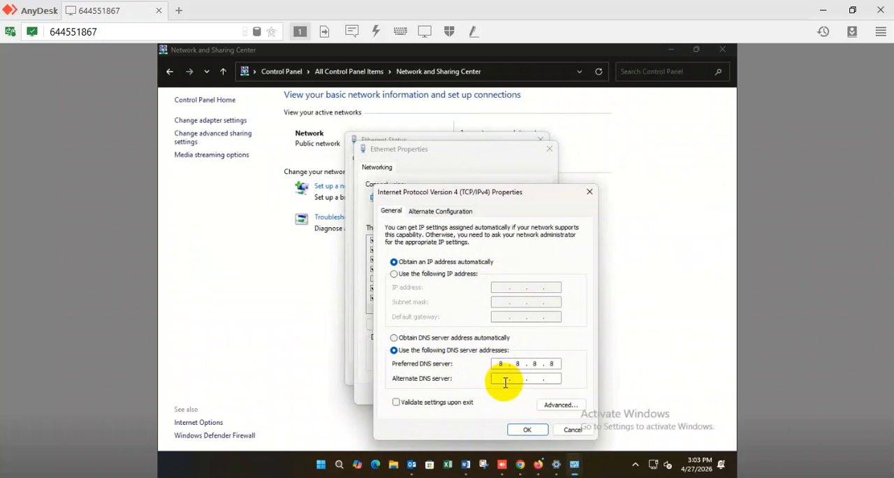
left_click(527, 430)
left_click(482, 395)
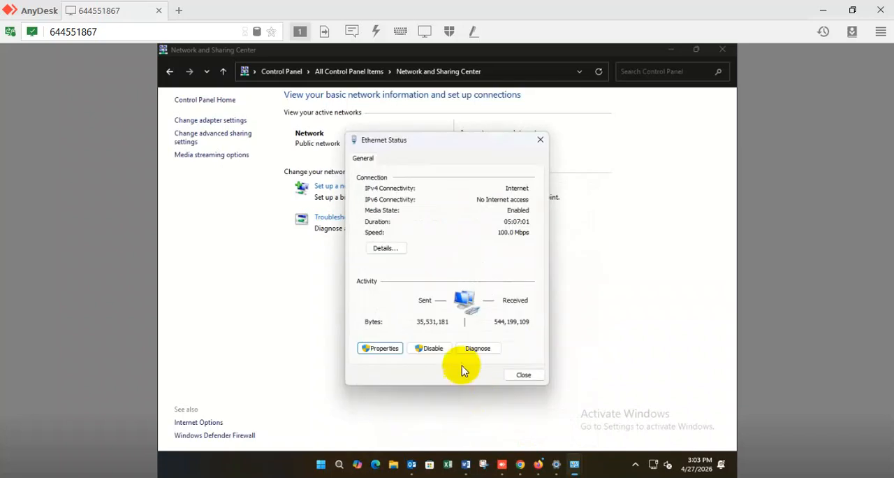
left_click(524, 375)
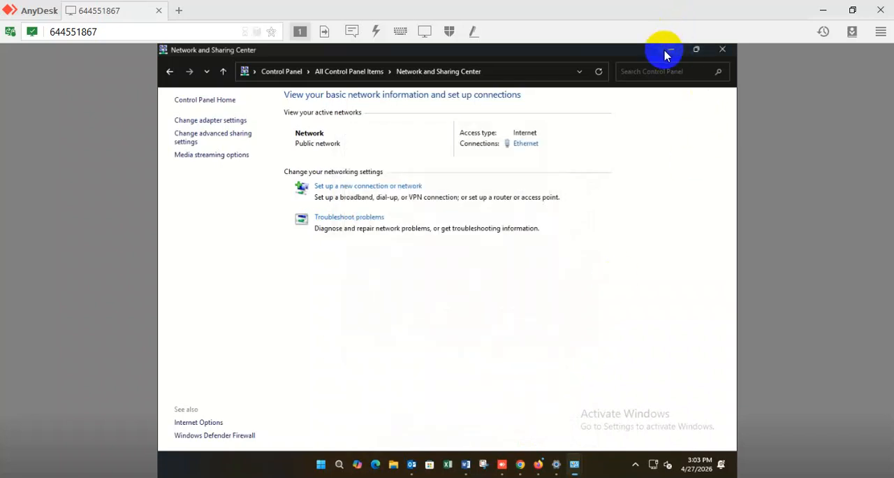
- Minimize Network and Sharing Center, search Windows Settings for "prox", view the VPN page, and minimize Settings
left_click(667, 51)
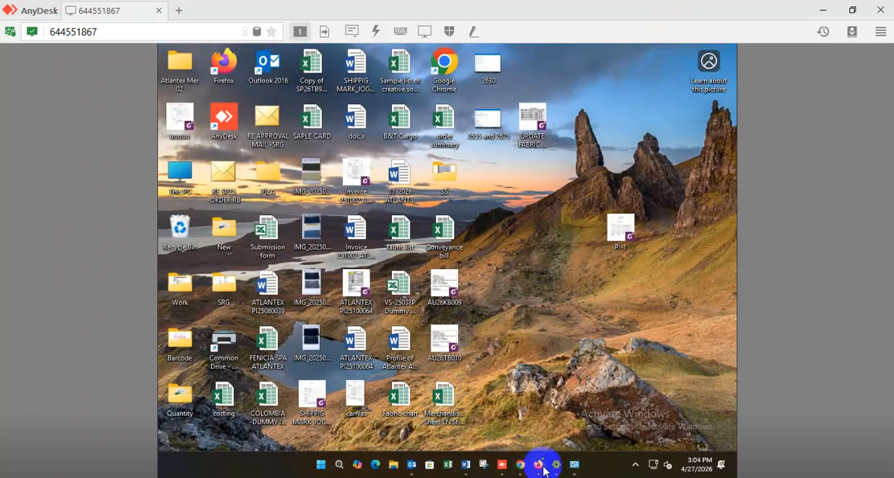
left_click(556, 465)
left_click(380, 60)
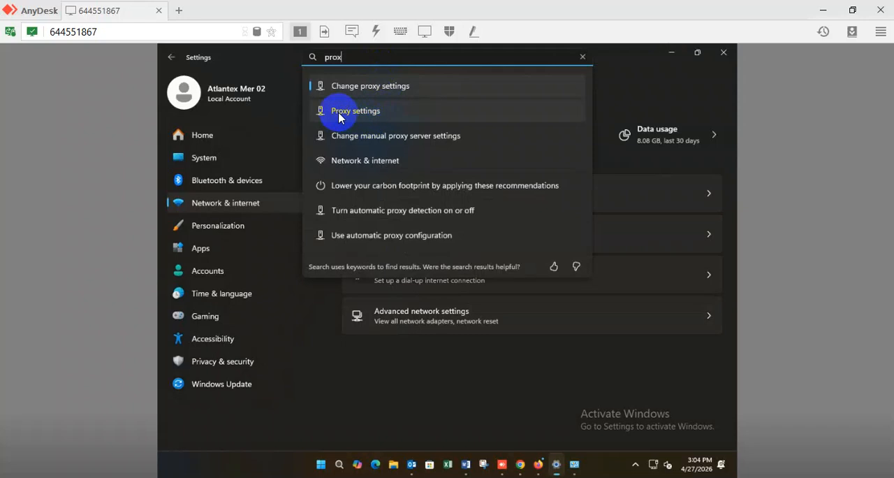
left_click(355, 118)
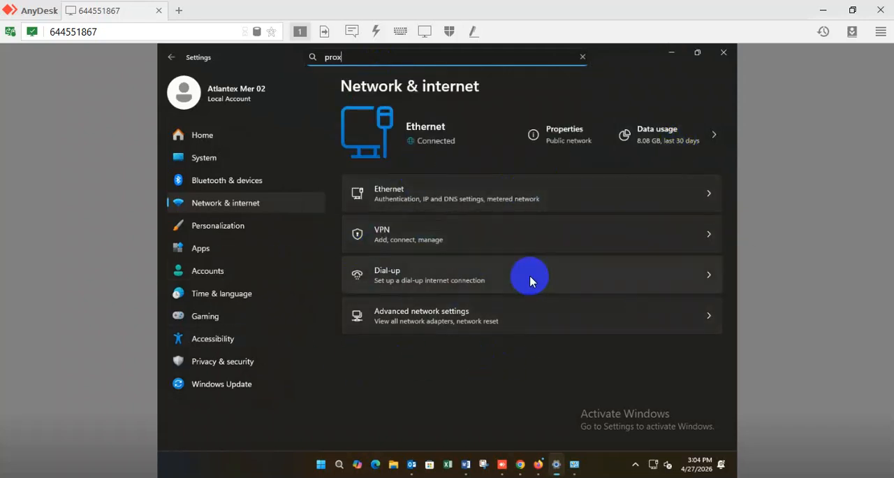
left_click(520, 240)
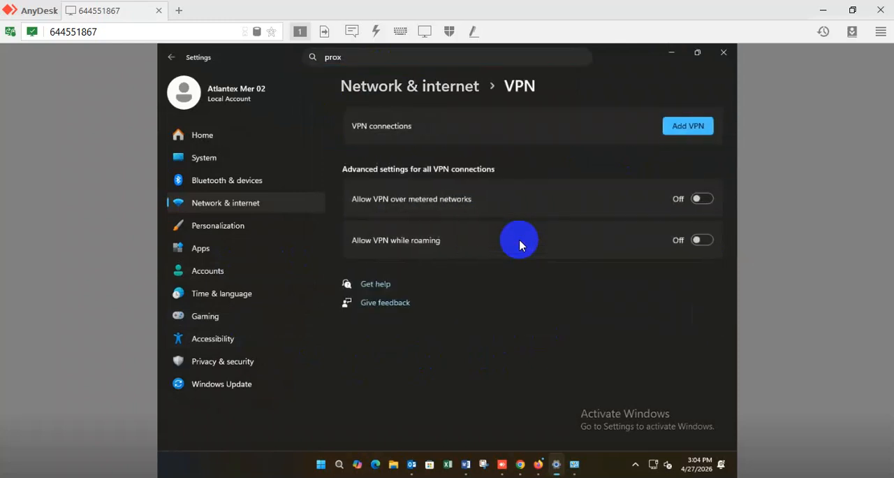
left_click(672, 53)
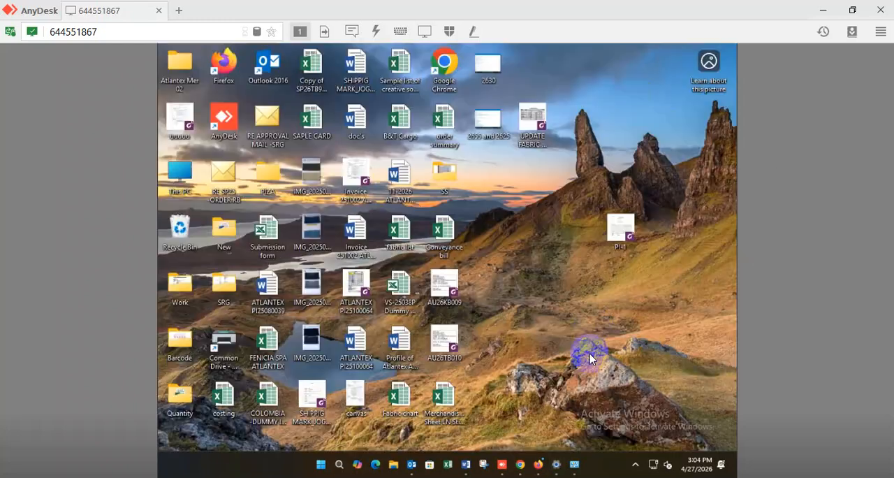
- Switch back to Chrome and test YouTube again from its bookmark in the third tab
left_click(522, 465)
left_click(457, 54)
left_click(379, 100)
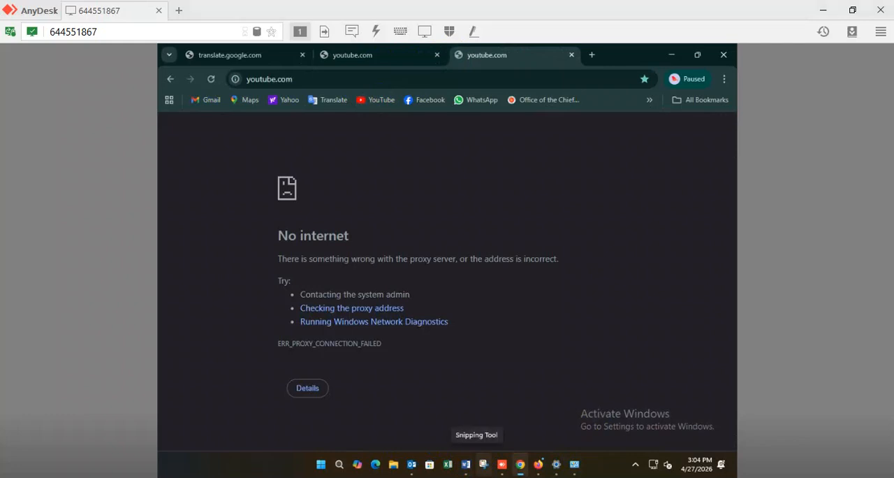
- Open Internet Properties by running the command inetcpl.cpl
left_click(329, 463)
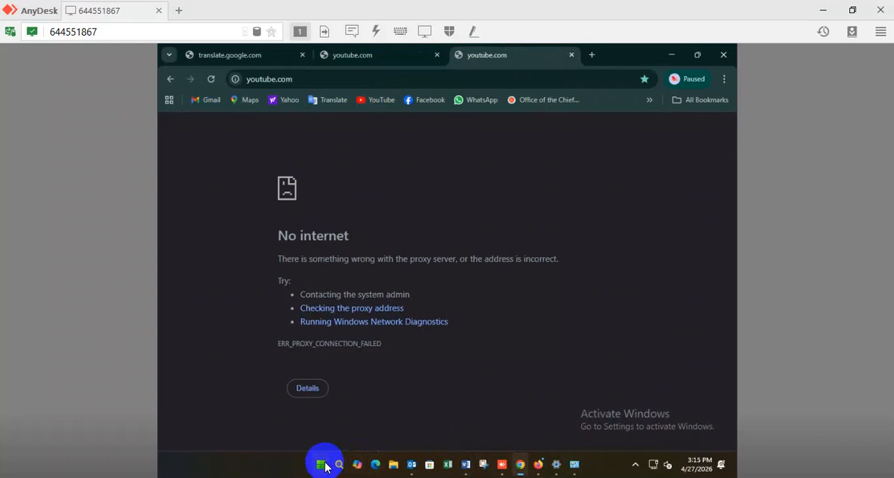
left_click(276, 393)
left_click(254, 390)
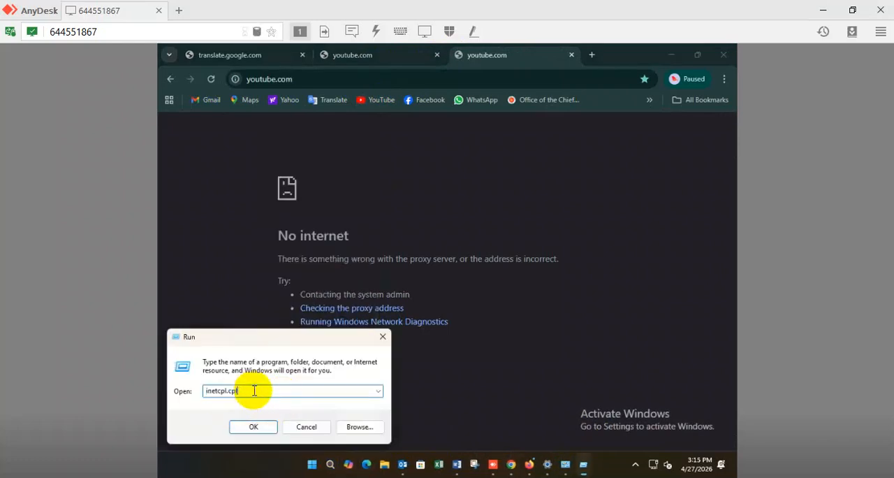
left_click(253, 427)
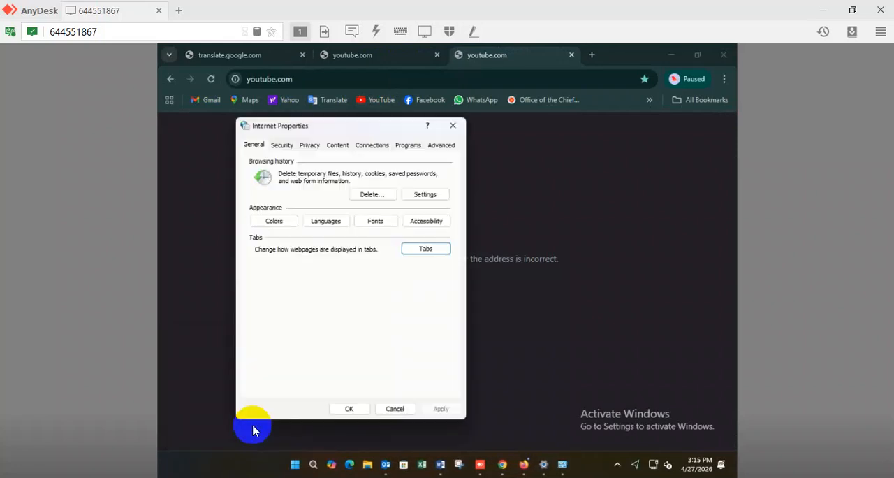
- In the LAN settings, have automatic detection on and the proxy server for the LAN off, and confirm both dialogs
left_click(373, 148)
left_click(423, 345)
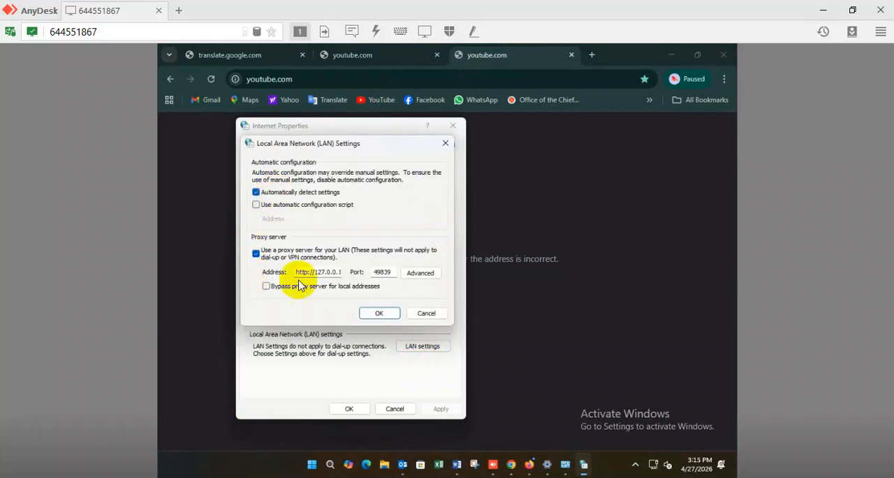
left_click(376, 314)
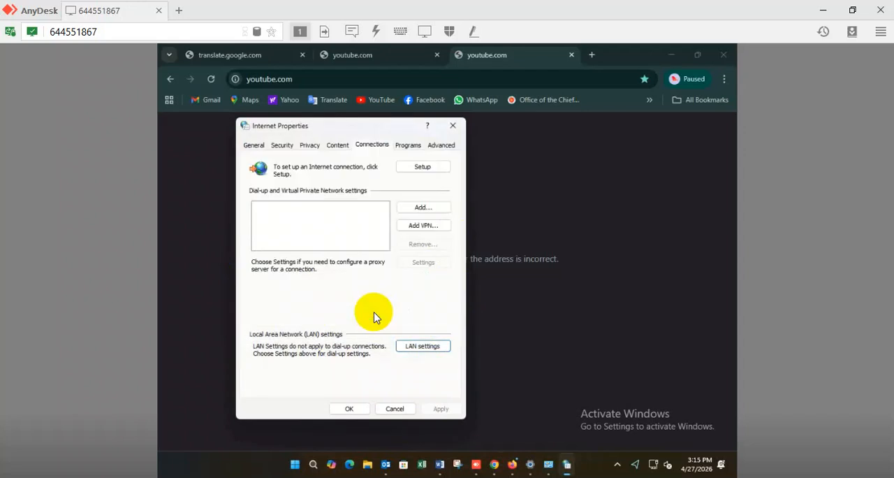
left_click(347, 408)
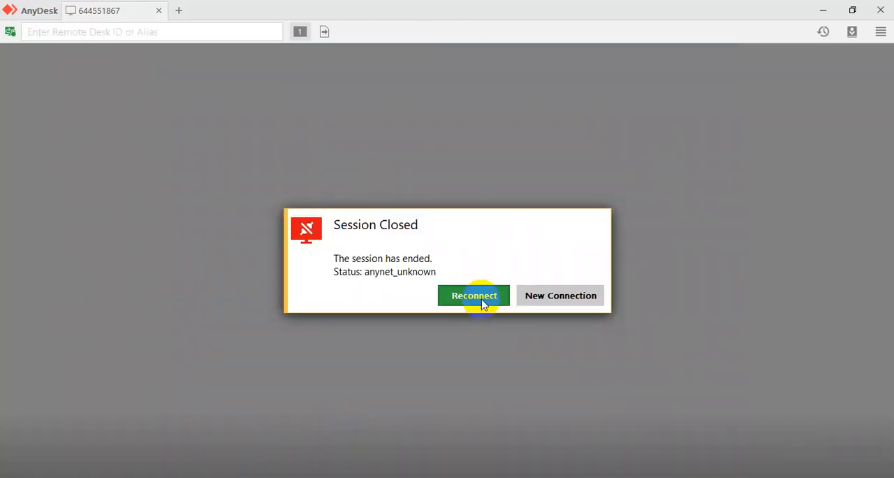
- Reconnect the remote AnyDesk session, review the LAN settings for the proxy option again, and close Internet Properties with OK
left_click(480, 300)
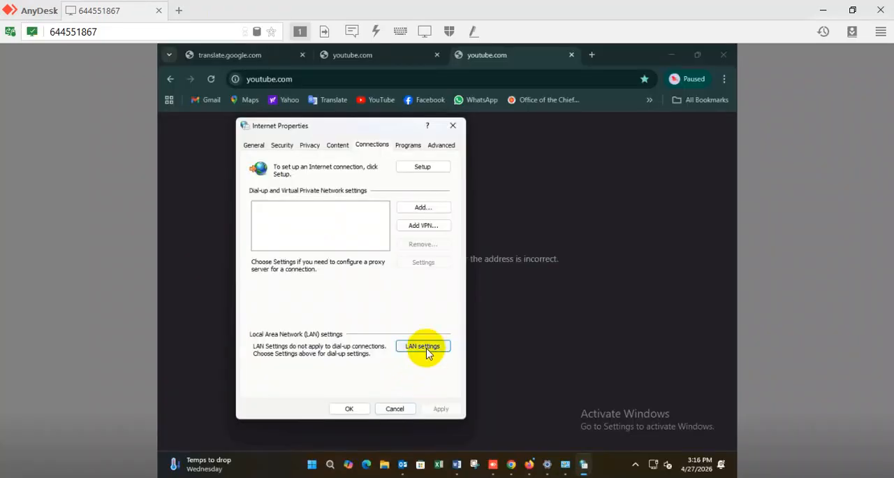
left_click(423, 345)
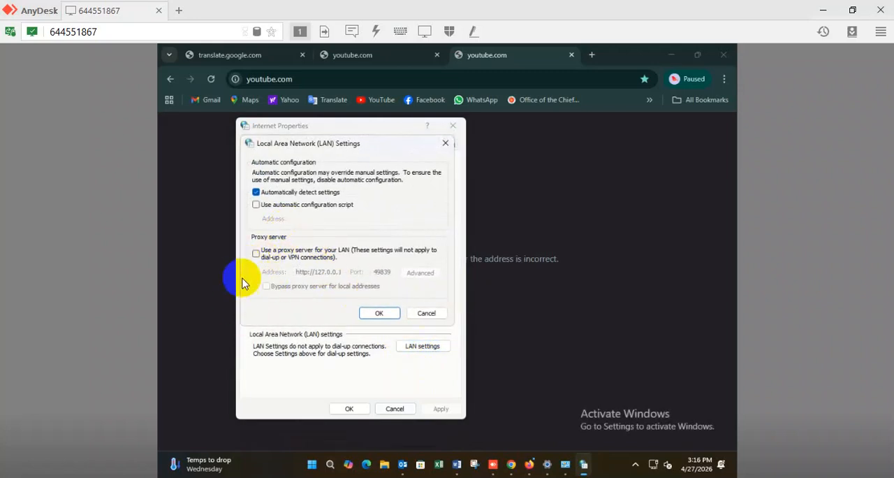
left_click(379, 314)
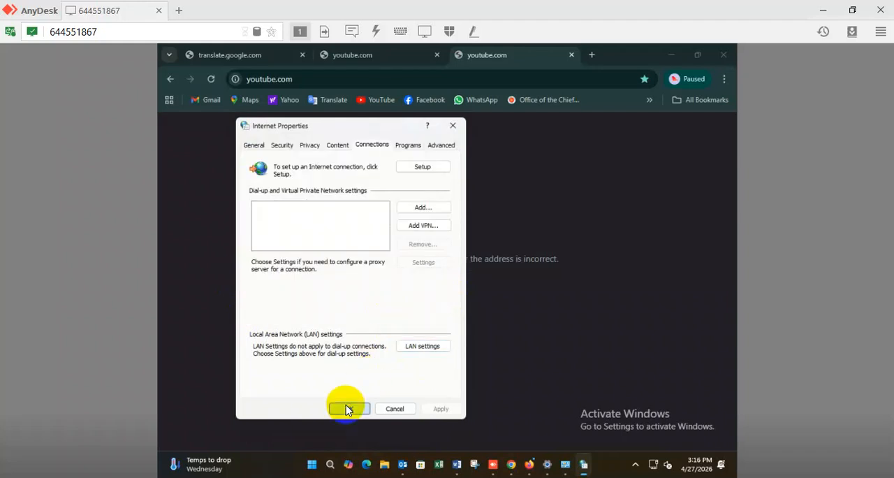
left_click(348, 409)
- Test the connection in Chrome by loading YouTube from its bookmark and searching Google for "hi" in a new tab
left_click(377, 102)
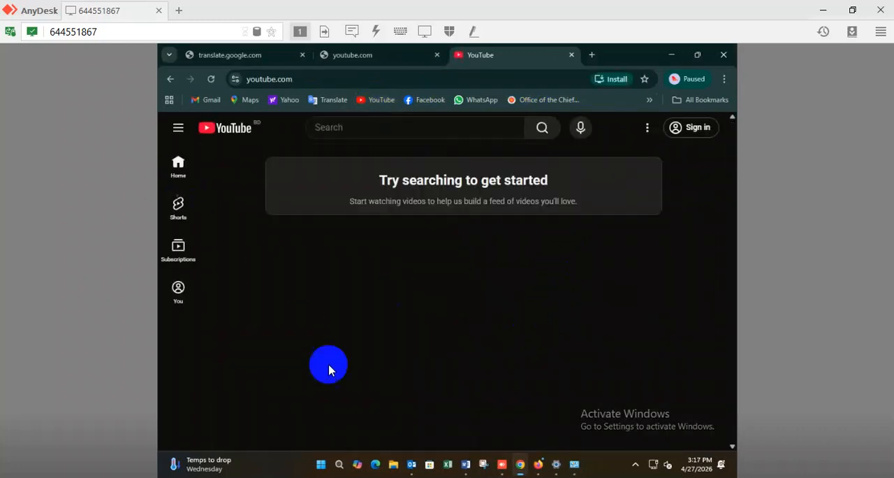
left_click(588, 56)
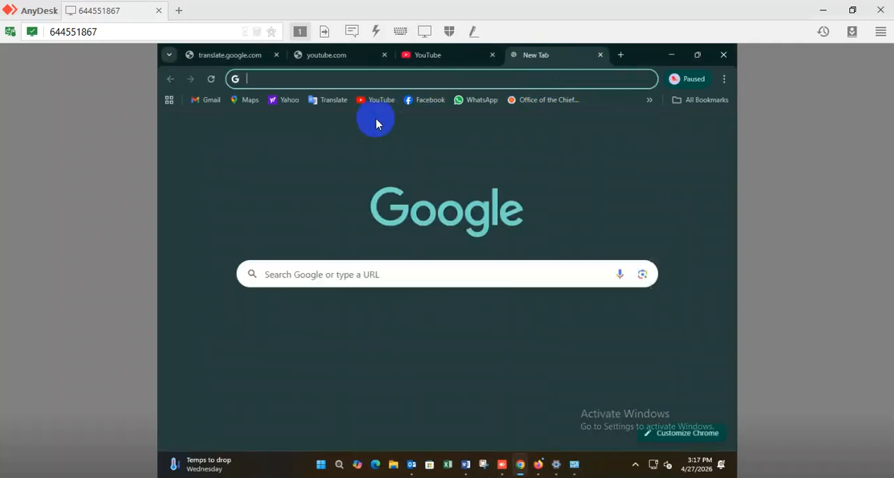
left_click(325, 79)
type("hi")
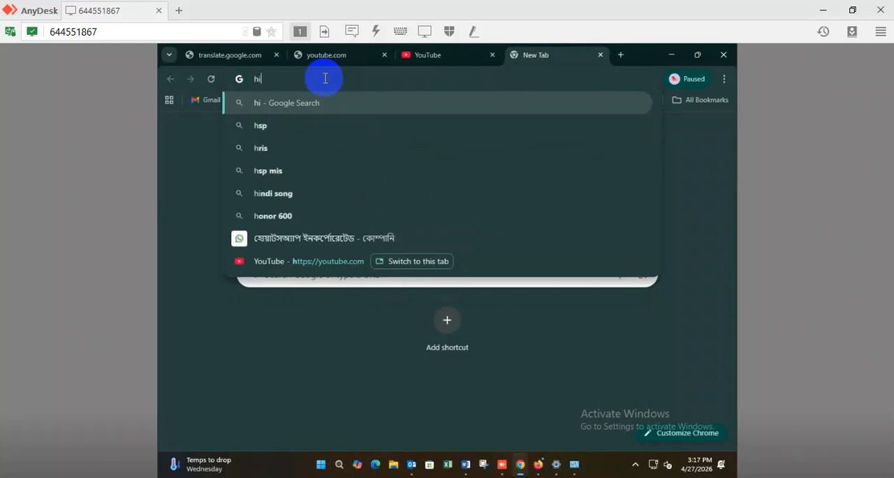
key("Return")
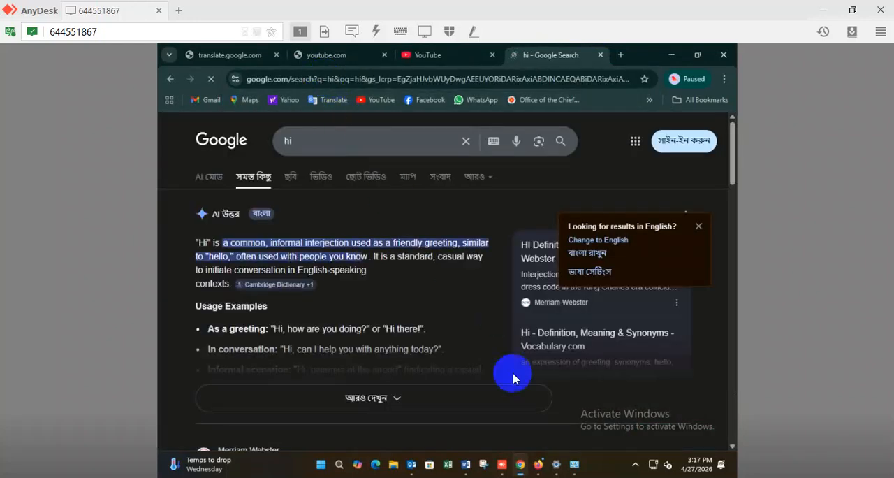
mouse_move(466, 464)
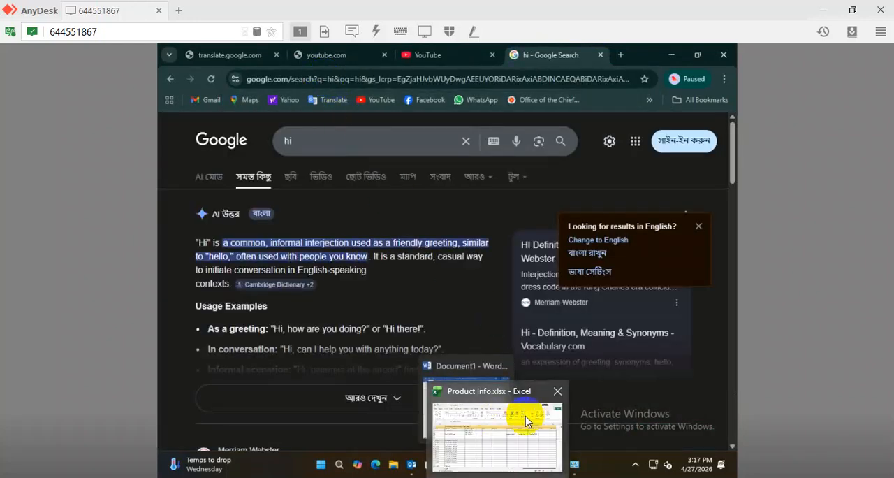